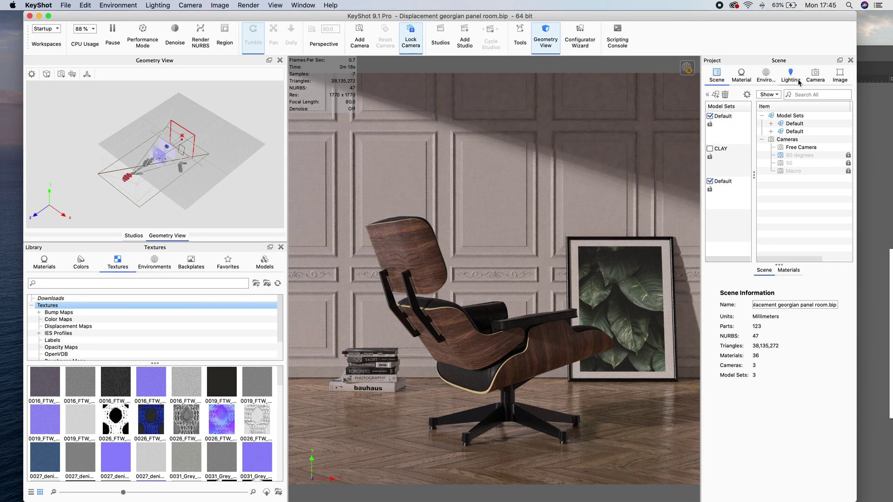
Switch the render to the Macro camera, then bring Floral pattern.ai in Illustrator to the front
{"action": "left_click", "coordinate": [815, 77]}
{"action": "left_click", "coordinate": [765, 116]}
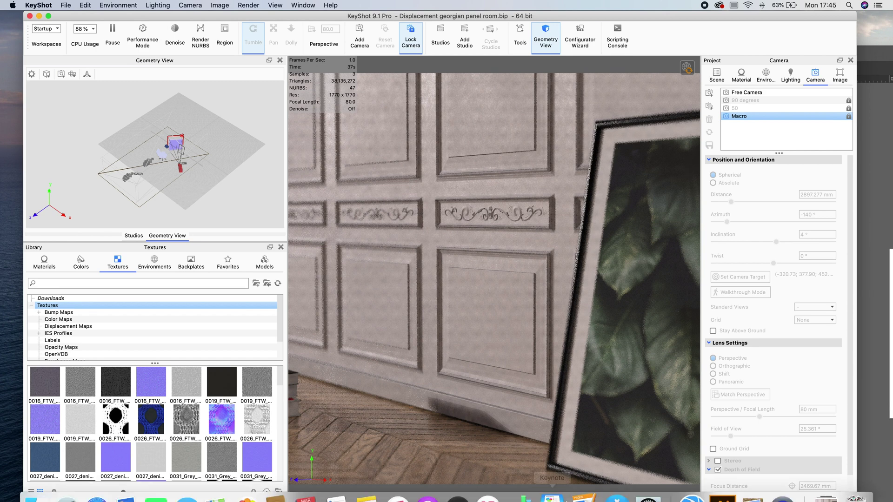
{"action": "mouse_move", "coordinate": [600, 489]}
{"action": "left_click", "coordinate": [720, 479]}
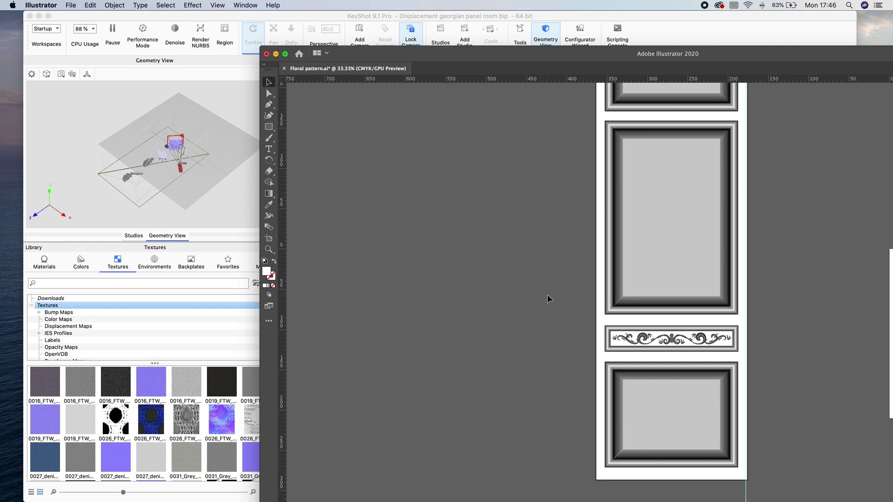
Pan around the Floral pattern.ai artboard to locate the floral frieze band
{"action": "scroll", "coordinate": [547, 297], "scroll_direction": "right", "scroll_amount": 5}
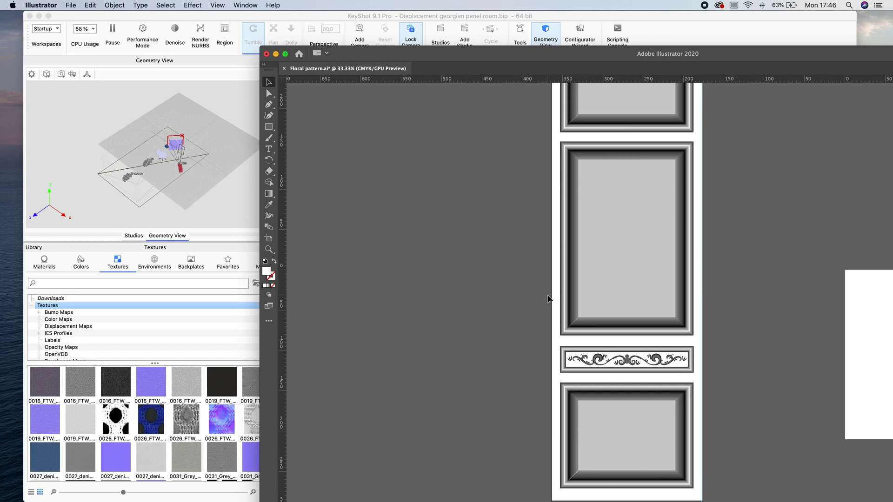
{"action": "scroll", "coordinate": [548, 299], "scroll_direction": "right", "scroll_amount": 3}
{"action": "scroll", "coordinate": [548, 300], "scroll_direction": "up", "scroll_amount": 1}
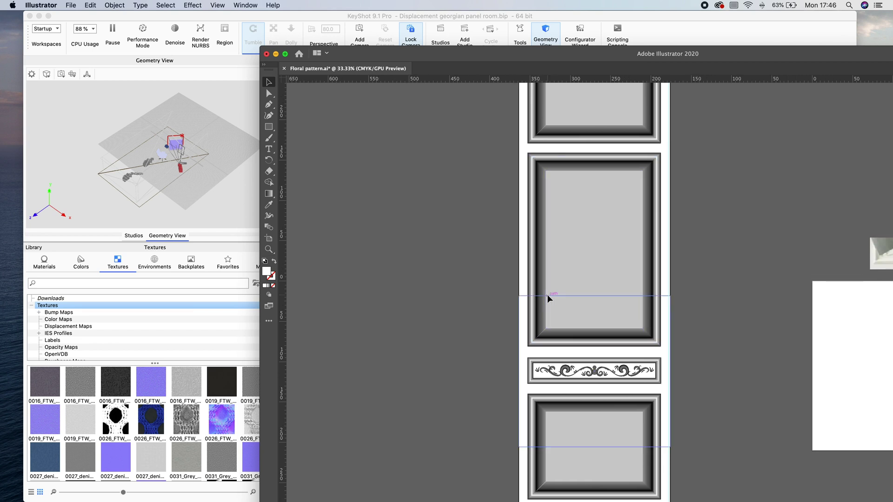
{"action": "scroll", "coordinate": [465, 307], "scroll_direction": "down", "scroll_amount": 4}
{"action": "scroll", "coordinate": [465, 307], "scroll_direction": "left", "scroll_amount": 1}
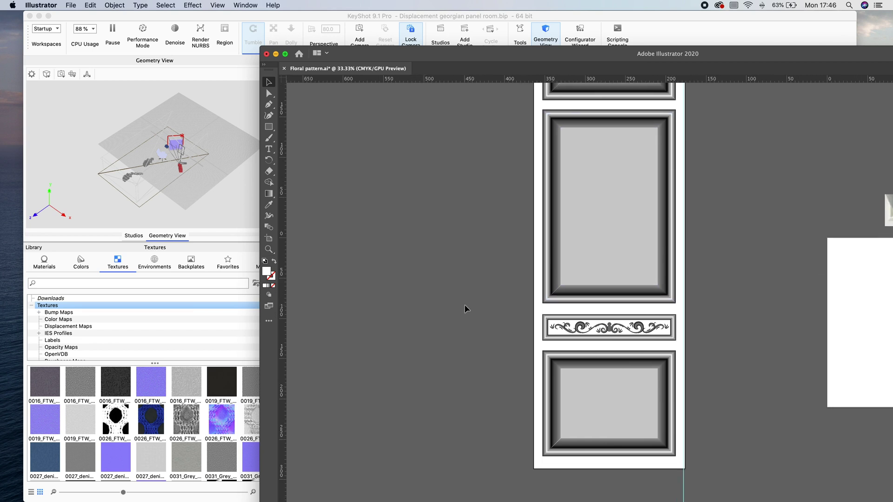
{"action": "scroll", "coordinate": [465, 309], "scroll_direction": "down", "scroll_amount": 3}
{"action": "scroll", "coordinate": [465, 309], "scroll_direction": "left", "scroll_amount": 1}
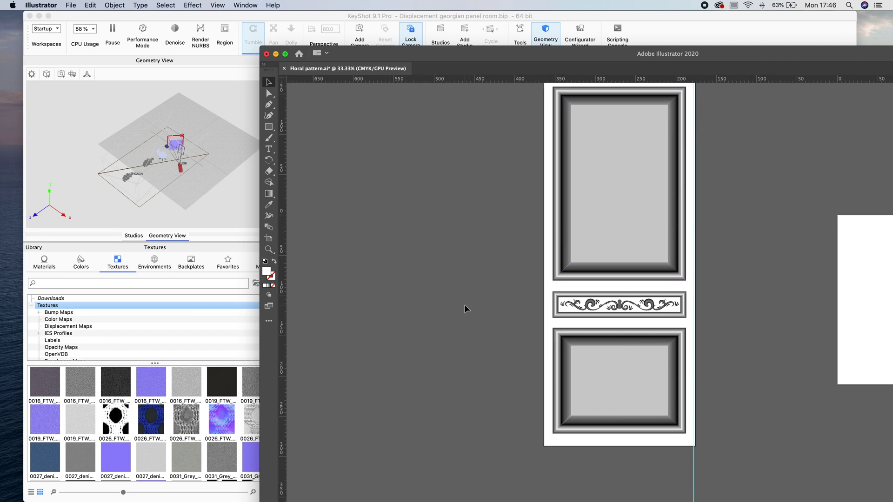
{"action": "scroll", "coordinate": [465, 309], "scroll_direction": "up", "scroll_amount": 1}
{"action": "scroll", "coordinate": [465, 309], "scroll_direction": "right", "scroll_amount": 1}
{"action": "scroll", "coordinate": [464, 305], "scroll_direction": "up", "scroll_amount": 1}
{"action": "scroll", "coordinate": [465, 305], "scroll_direction": "right", "scroll_amount": 1}
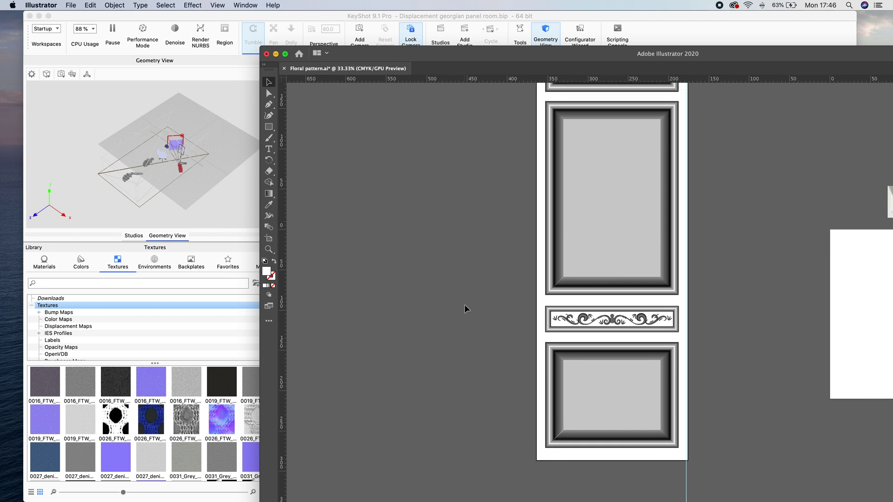
{"action": "scroll", "coordinate": [464, 305], "scroll_direction": "right", "scroll_amount": 2}
{"action": "scroll", "coordinate": [464, 305], "scroll_direction": "up", "scroll_amount": 1}
{"action": "scroll", "coordinate": [465, 305], "scroll_direction": "up", "scroll_amount": 10}
{"action": "scroll", "coordinate": [464, 305], "scroll_direction": "right", "scroll_amount": 2}
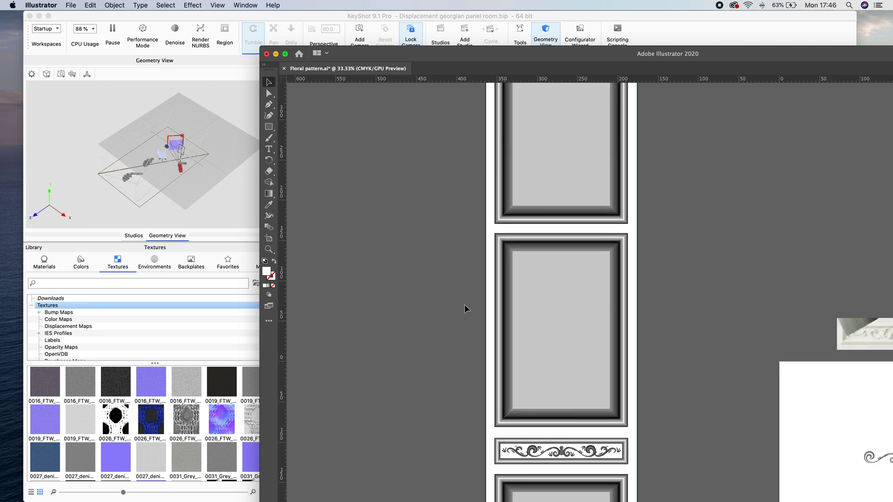
{"action": "scroll", "coordinate": [464, 305], "scroll_direction": "down", "scroll_amount": 9}
{"action": "scroll", "coordinate": [464, 304], "scroll_direction": "left", "scroll_amount": 2}
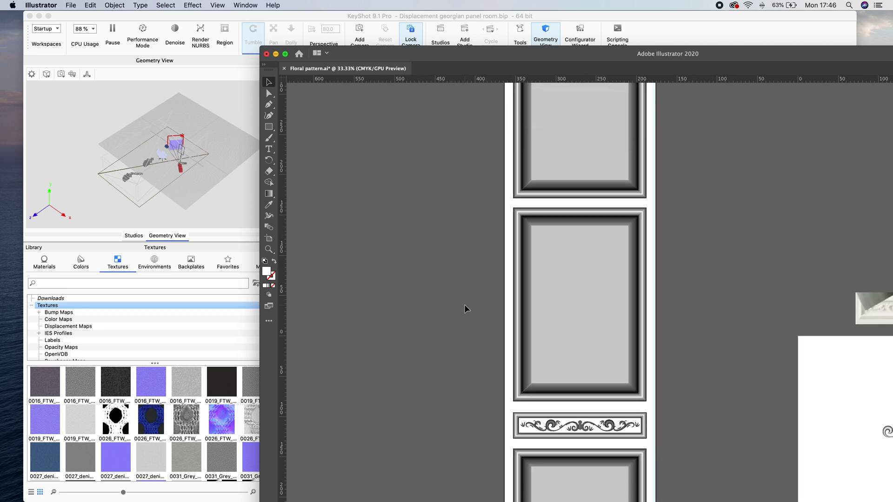
{"action": "scroll", "coordinate": [464, 305], "scroll_direction": "down", "scroll_amount": 1}
{"action": "scroll", "coordinate": [464, 305], "scroll_direction": "right", "scroll_amount": 1}
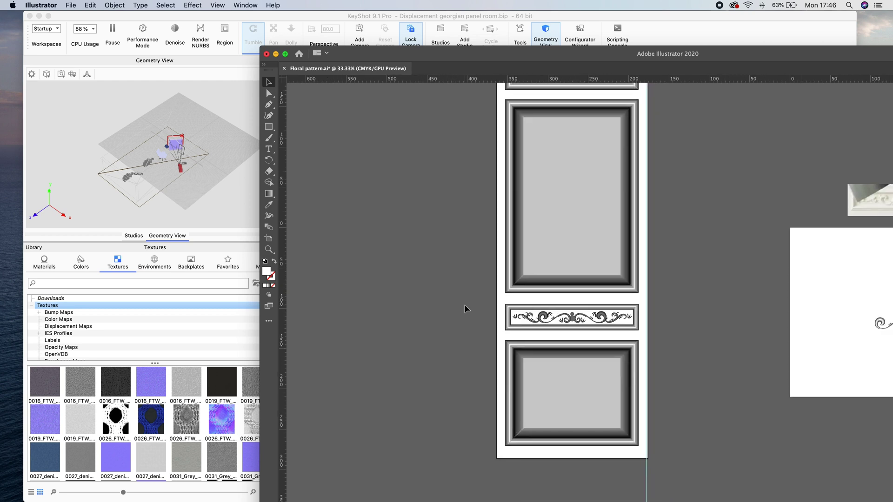
Zoom to 150% on the floral band and select its frame rectangle
{"action": "key", "text": "super+equal"}
{"action": "key", "text": "super+equal"}
{"action": "key", "text": "super+equal"}
{"action": "key", "text": "super+equal"}
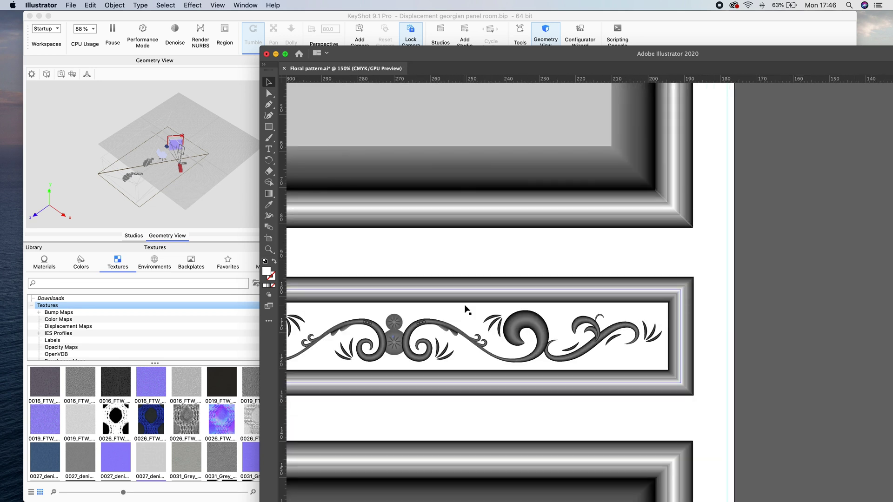
{"action": "scroll", "coordinate": [465, 309], "scroll_direction": "left", "scroll_amount": 3}
{"action": "scroll", "coordinate": [465, 309], "scroll_direction": "down", "scroll_amount": 1}
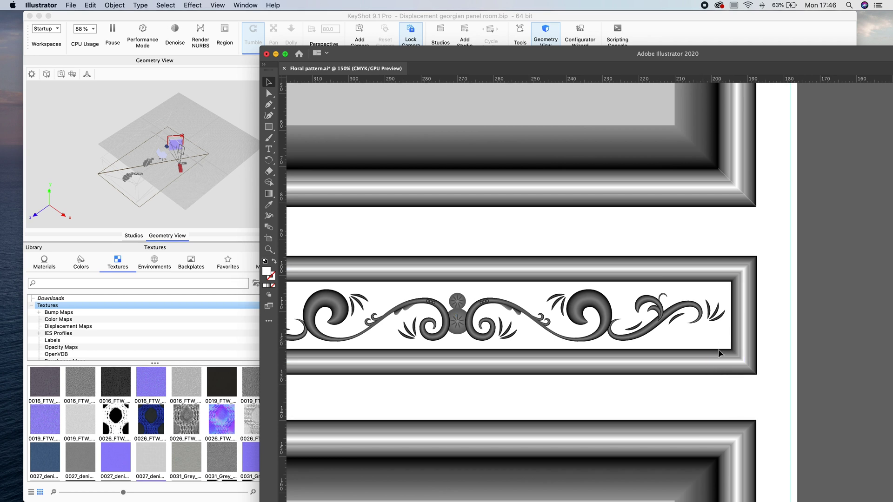
{"action": "left_click", "coordinate": [721, 365]}
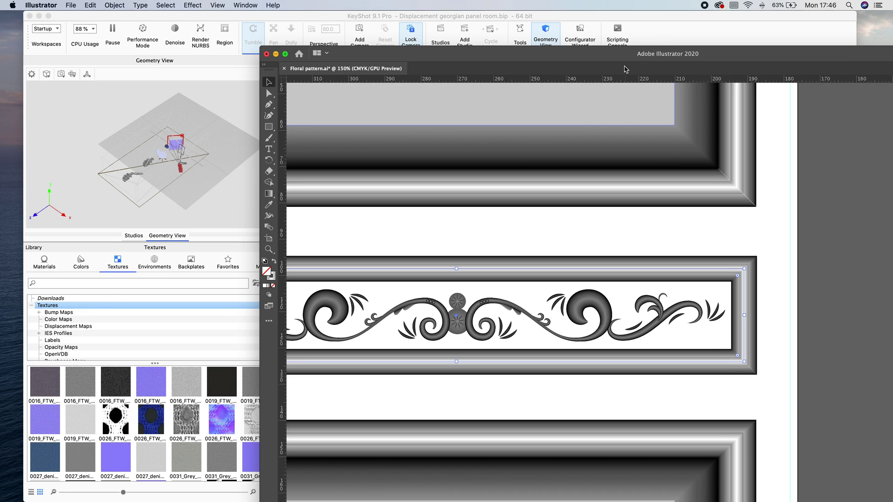
Move the Illustrator window left to reveal the Properties and Gradient panels beside the frieze
{"action": "left_click_drag", "start_coordinate": [612, 60], "coordinate": [376, 22]}
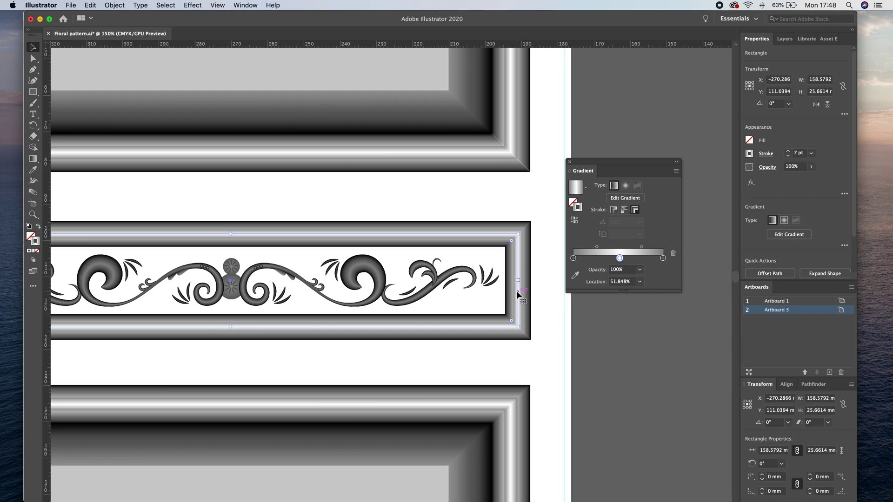
{"action": "scroll", "coordinate": [517, 291], "scroll_direction": "down", "scroll_amount": 2}
{"action": "scroll", "coordinate": [516, 291], "scroll_direction": "left", "scroll_amount": 3}
Pan across the frieze artwork and deselect the frame
{"action": "scroll", "coordinate": [517, 291], "scroll_direction": "up", "scroll_amount": 1}
{"action": "scroll", "coordinate": [516, 292], "scroll_direction": "left", "scroll_amount": 1}
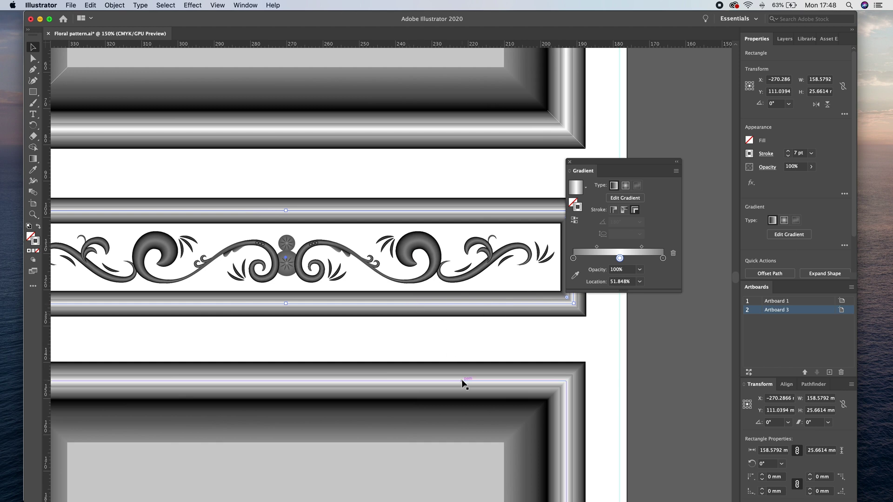
{"action": "scroll", "coordinate": [464, 383], "scroll_direction": "down", "scroll_amount": 5}
{"action": "scroll", "coordinate": [463, 383], "scroll_direction": "left", "scroll_amount": 3}
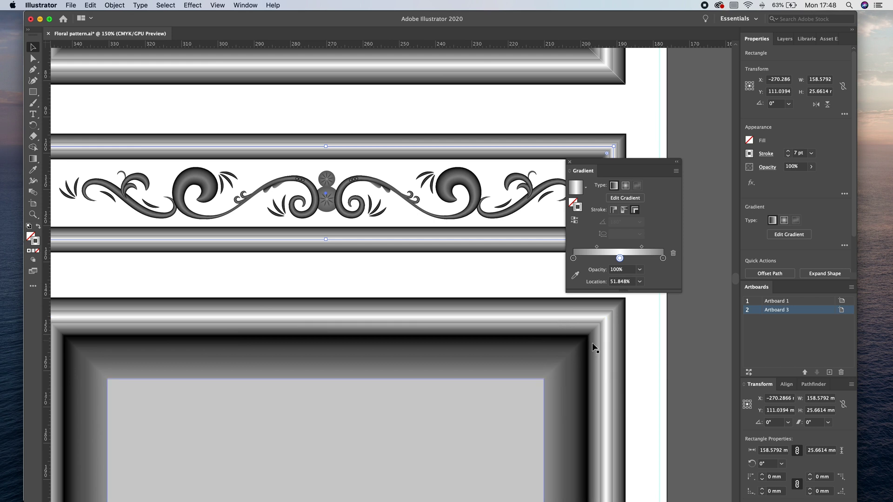
{"action": "scroll", "coordinate": [613, 359], "scroll_direction": "up", "scroll_amount": 2}
{"action": "scroll", "coordinate": [614, 362], "scroll_direction": "up", "scroll_amount": 2}
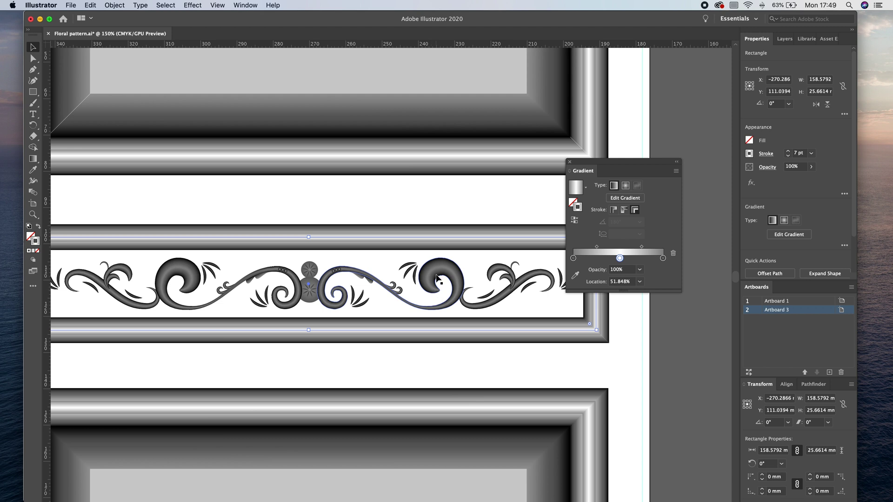
{"action": "scroll", "coordinate": [437, 278], "scroll_direction": "down", "scroll_amount": 3, "text": "alt"}
{"action": "left_click", "coordinate": [503, 345]}
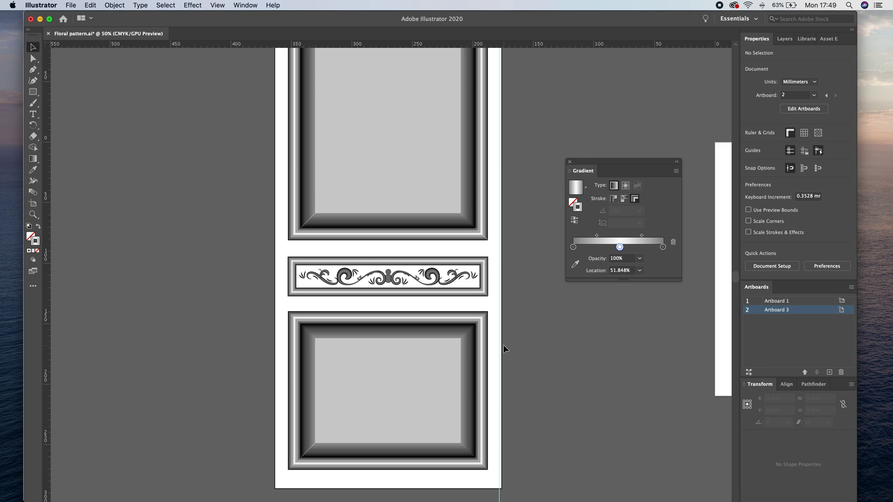
Return to KeyShot 9 and open the wall's Plane Material and its Material Graph
{"action": "mouse_move", "coordinate": [521, 496]}
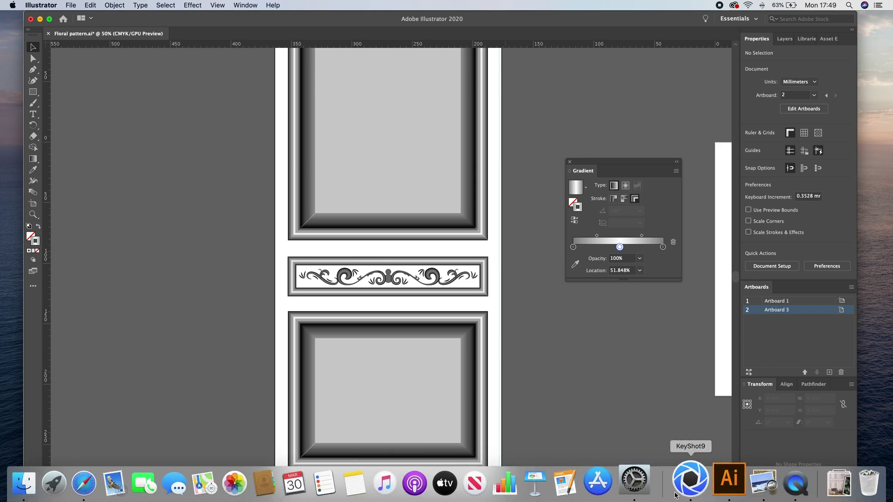
{"action": "left_click", "coordinate": [698, 482]}
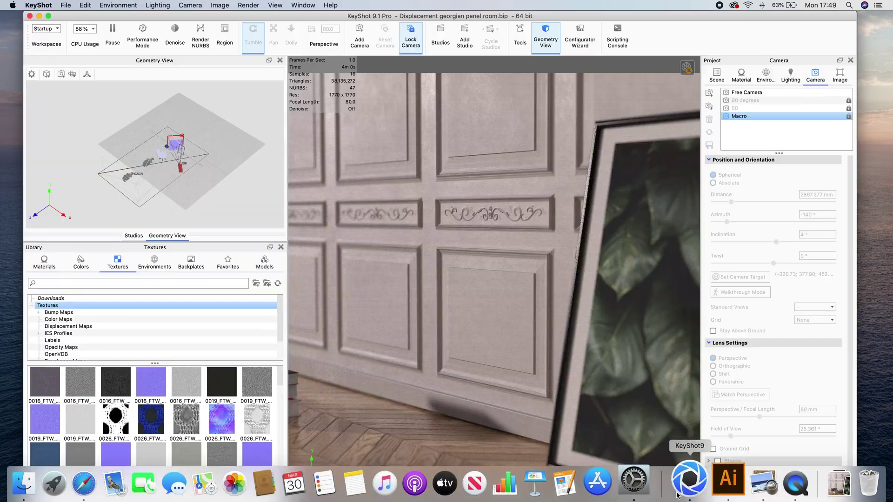
{"action": "double_click", "coordinate": [551, 226]}
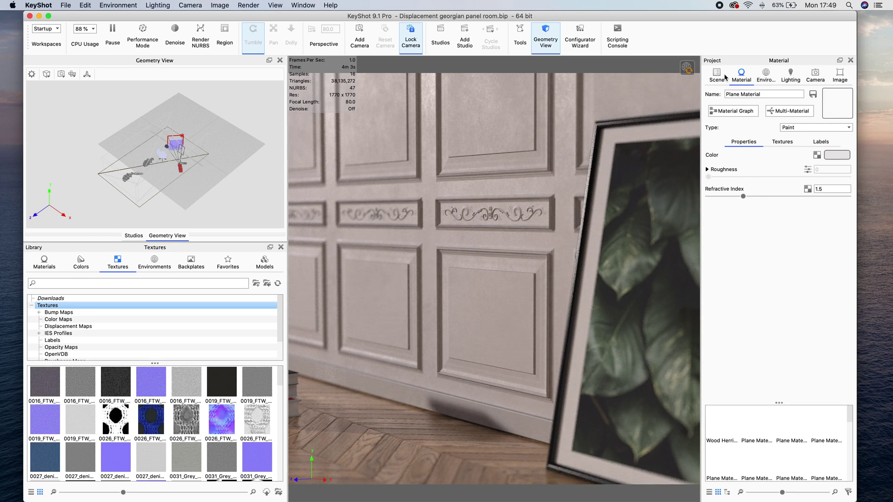
{"action": "left_click", "coordinate": [727, 112]}
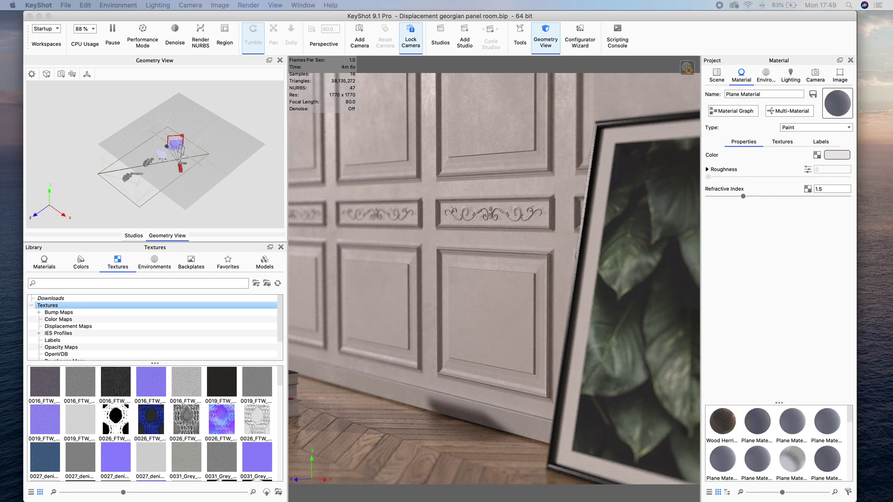
Open the Wall Panel v10-02.png texture and show the 20 mm Displace node's settings
{"action": "left_click_drag", "start_coordinate": [791, 288], "coordinate": [491, 107]}
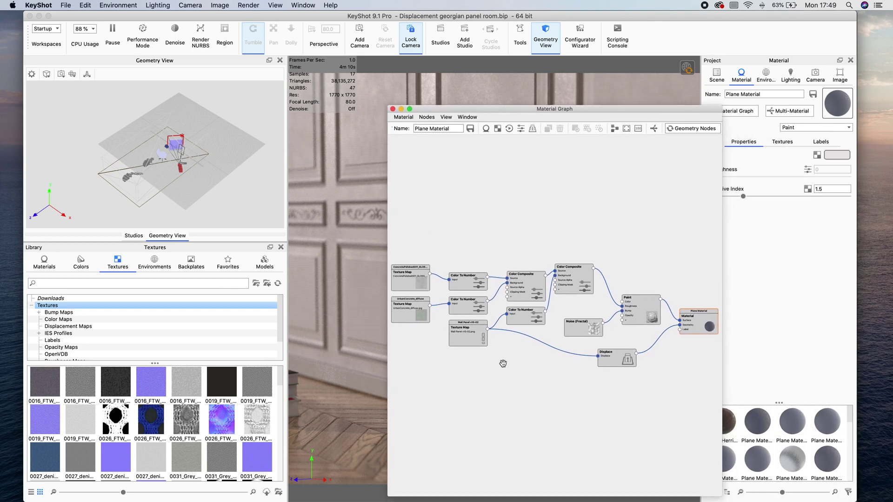
{"action": "double_click", "coordinate": [476, 338]}
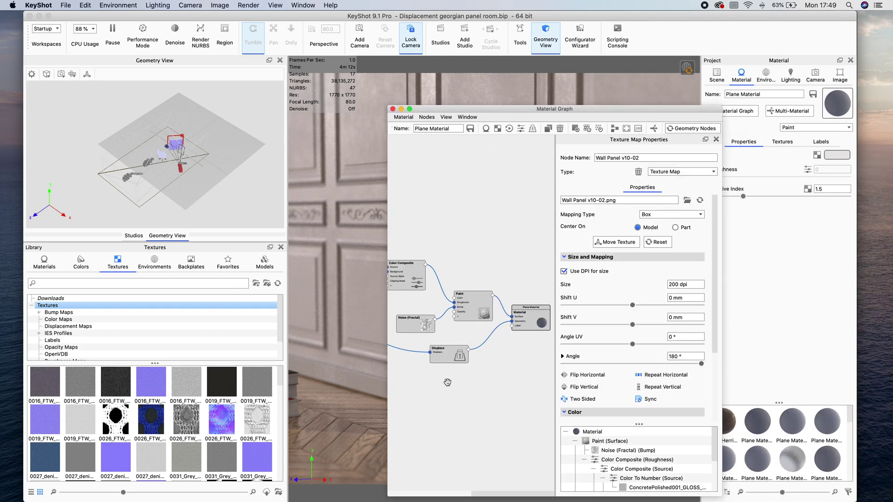
{"action": "left_click_drag", "start_coordinate": [388, 325], "coordinate": [100, 387]}
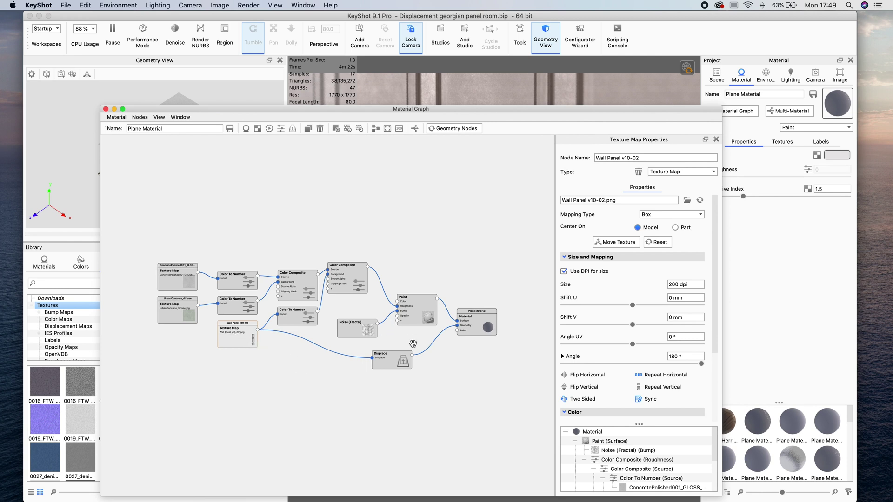
{"action": "left_click", "coordinate": [392, 362]}
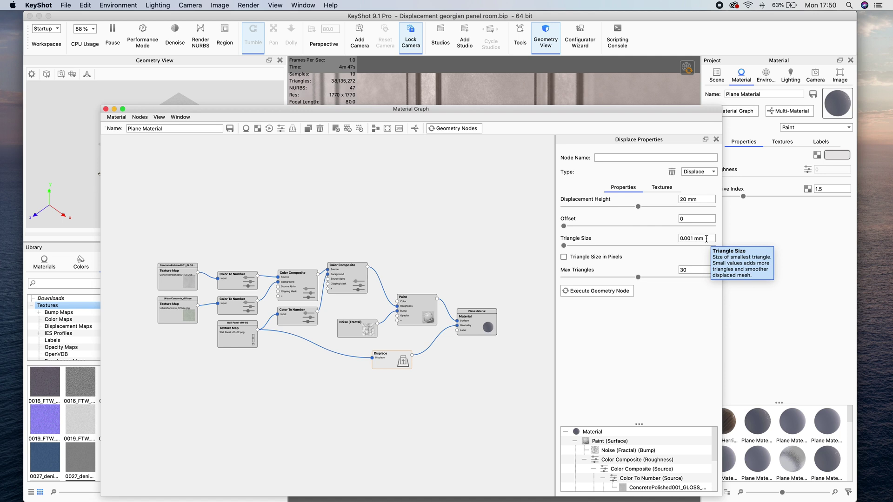
{"action": "left_click", "coordinate": [684, 270]}
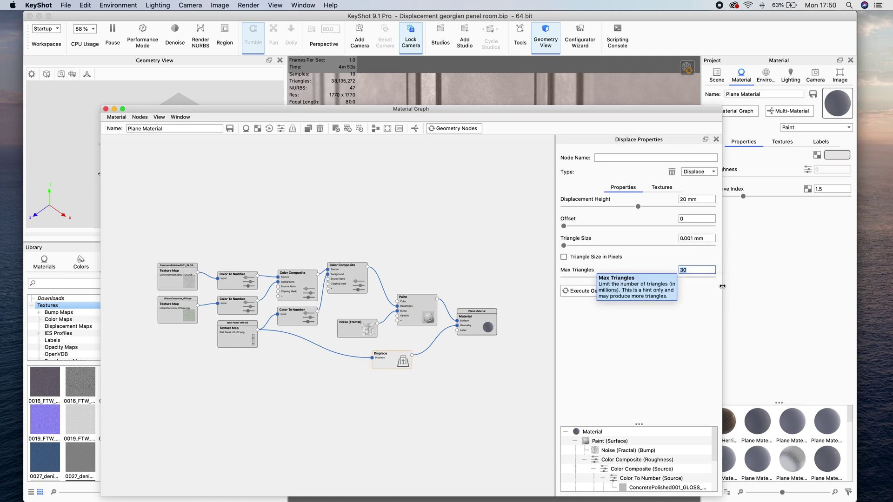
{"action": "left_click", "coordinate": [672, 316]}
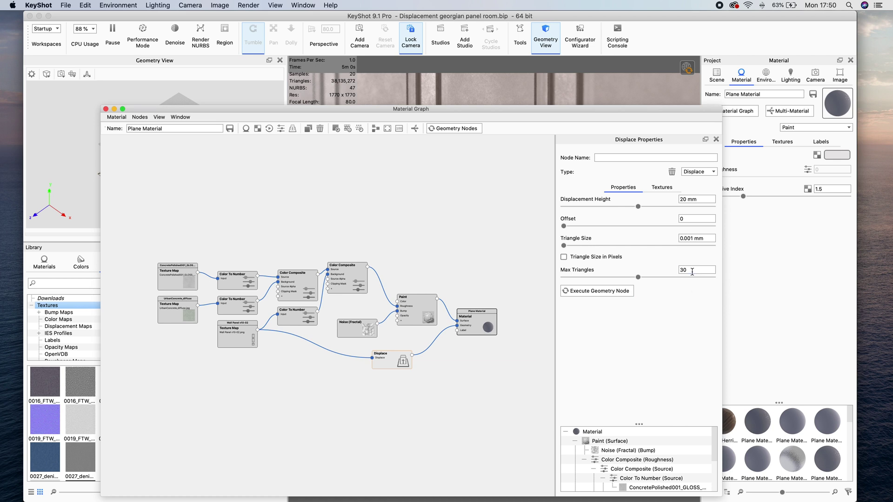
{"action": "left_click", "coordinate": [692, 272]}
{"action": "left_click", "coordinate": [671, 310]}
{"action": "left_click_drag", "start_coordinate": [670, 111], "coordinate": [374, 117]}
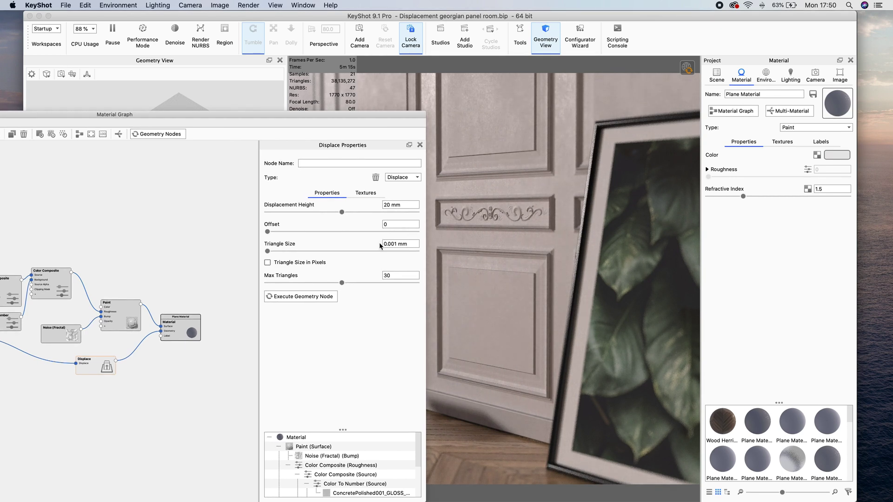
Lower the Displace Triangle Size to 0.0001 mm and reposition the graph window
{"action": "left_click", "coordinate": [393, 243]}
{"action": "type", "text": "0"}
{"action": "key", "text": "Return"}
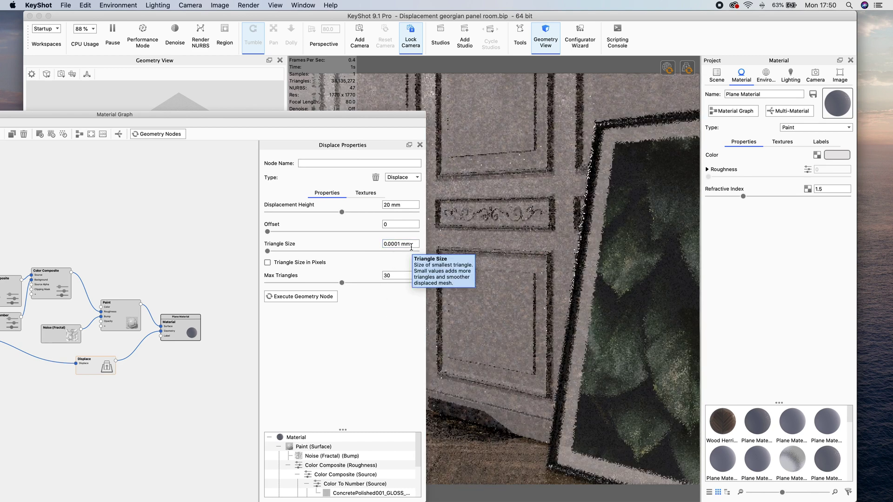
{"action": "left_click_drag", "start_coordinate": [399, 276], "coordinate": [377, 277]}
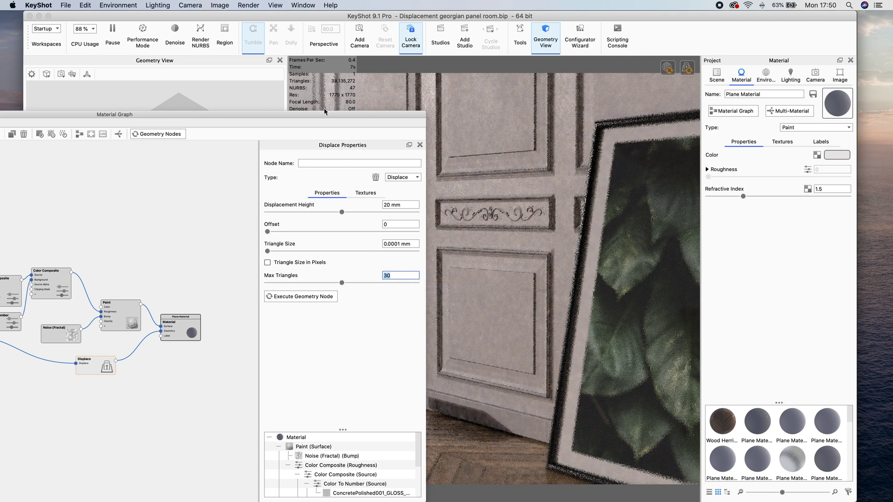
{"action": "left_click_drag", "start_coordinate": [327, 116], "coordinate": [336, 136]}
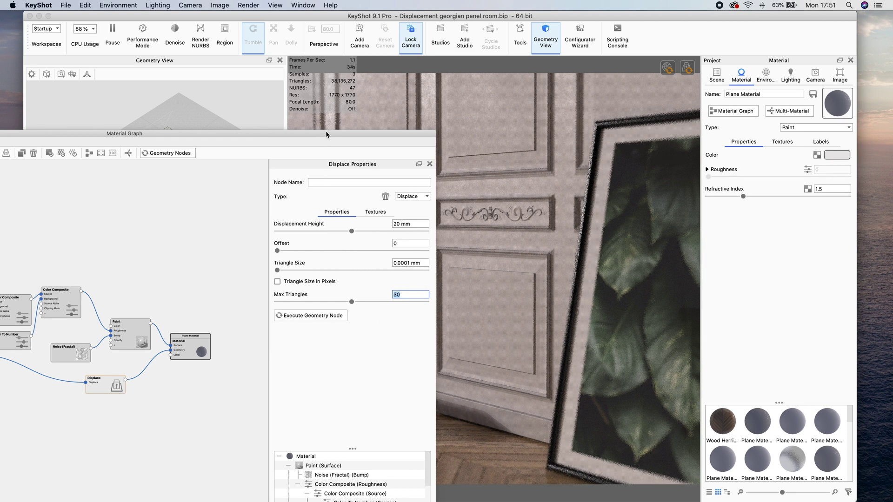
{"action": "left_click_drag", "start_coordinate": [326, 132], "coordinate": [591, 160]}
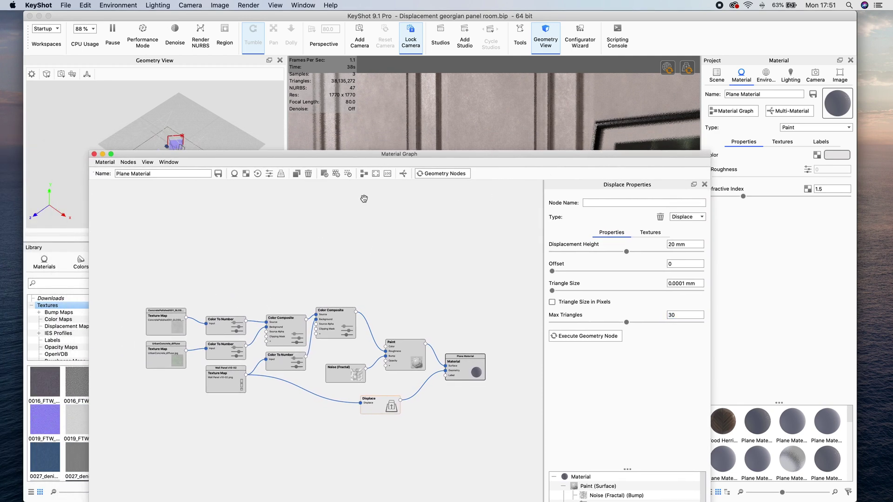
{"action": "left_click_drag", "start_coordinate": [399, 154], "coordinate": [418, 267]}
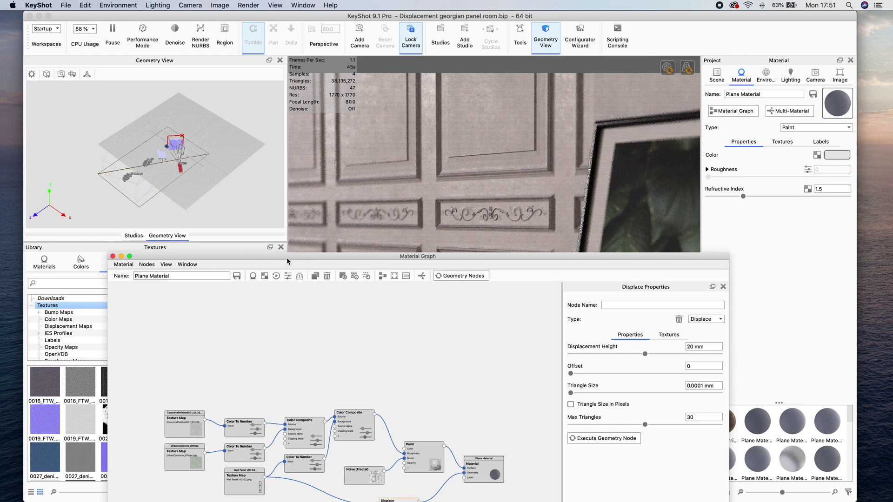
{"action": "left_click_drag", "start_coordinate": [288, 259], "coordinate": [366, 181]}
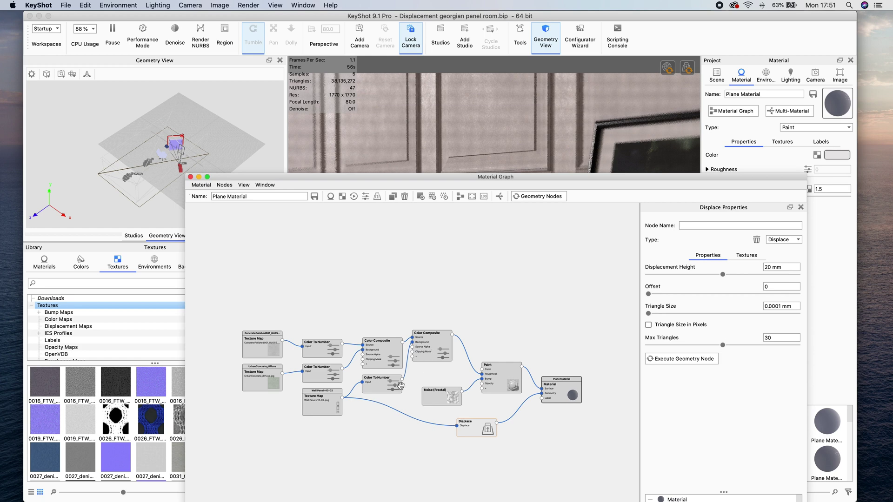
{"action": "left_click", "coordinate": [441, 347]}
Visualize only the second roughness Color Composite in the render, shifting the graph window aside
{"action": "key", "text": "v"}
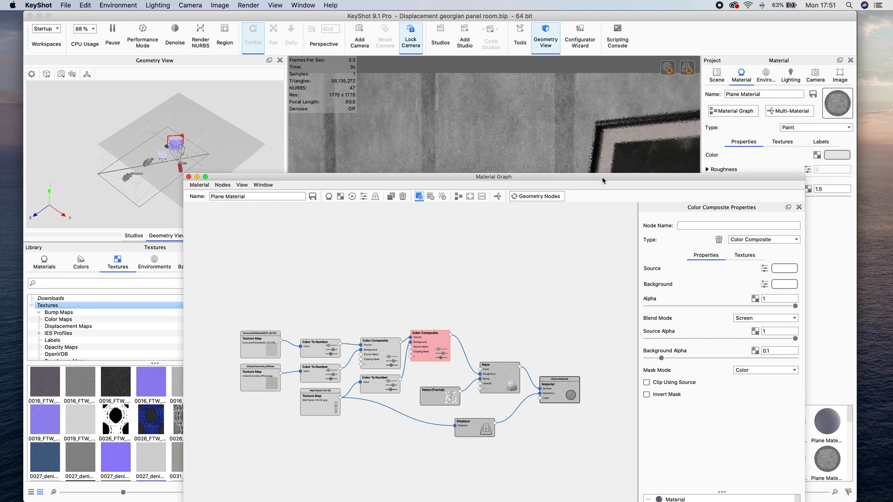
{"action": "left_click_drag", "start_coordinate": [602, 177], "coordinate": [148, 177]}
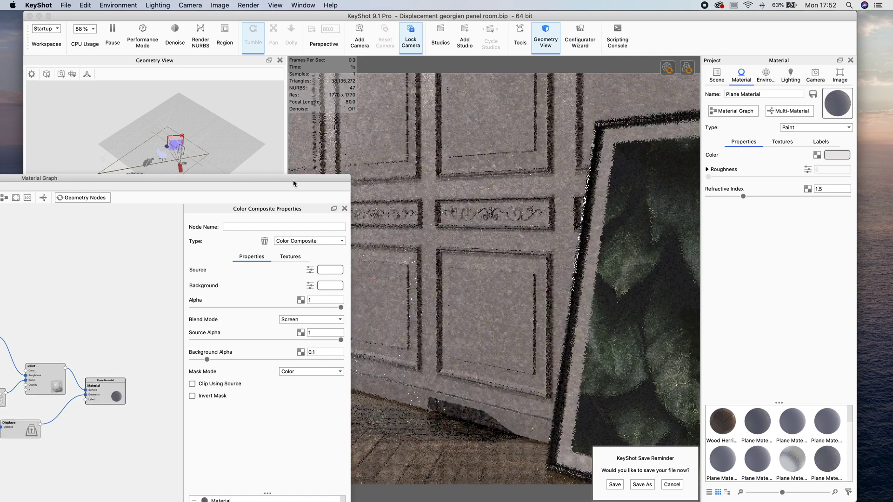
{"action": "mouse_move", "coordinate": [295, 180]}
{"action": "left_mouse_down"}
{"action": "mouse_move", "coordinate": [442, 206]}
{"action": "mouse_move", "coordinate": [437, 251]}
{"action": "mouse_move", "coordinate": [423, 271]}
{"action": "mouse_move", "coordinate": [633, 108]}
{"action": "left_mouse_up"}
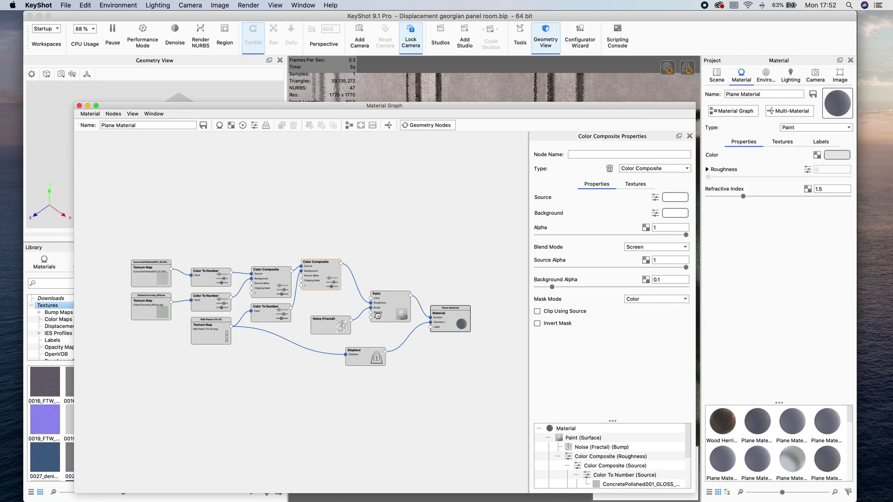
{"action": "left_click_drag", "start_coordinate": [378, 314], "coordinate": [378, 311]}
Show the Noise (Fractal) bump settings and preview only the fractal noise on the wall
{"action": "left_click", "coordinate": [335, 326]}
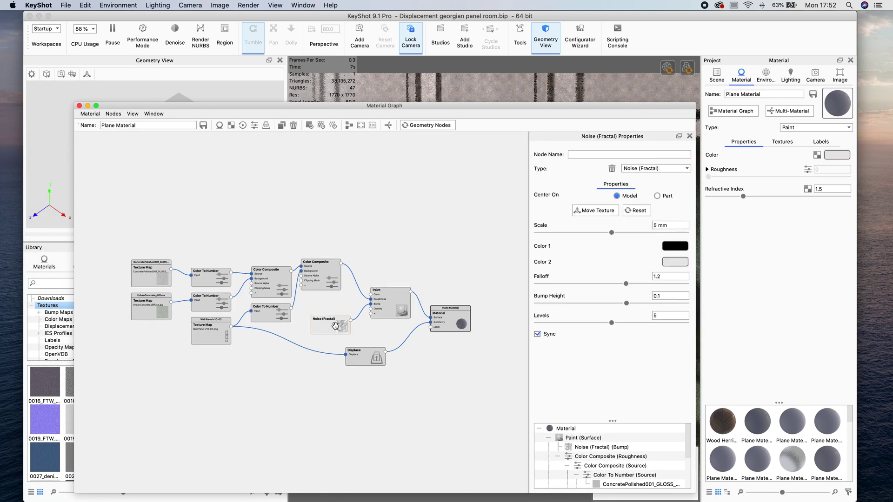
{"action": "key", "text": "c"}
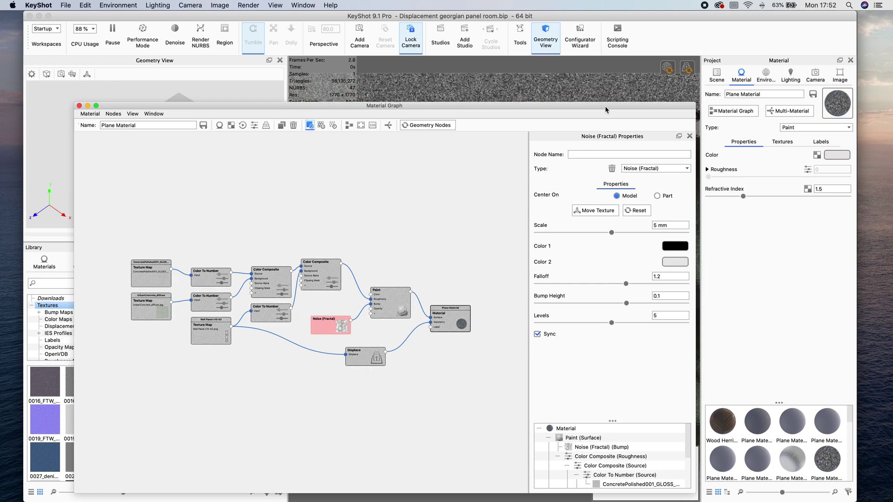
{"action": "left_click_drag", "start_coordinate": [605, 106], "coordinate": [279, 171]}
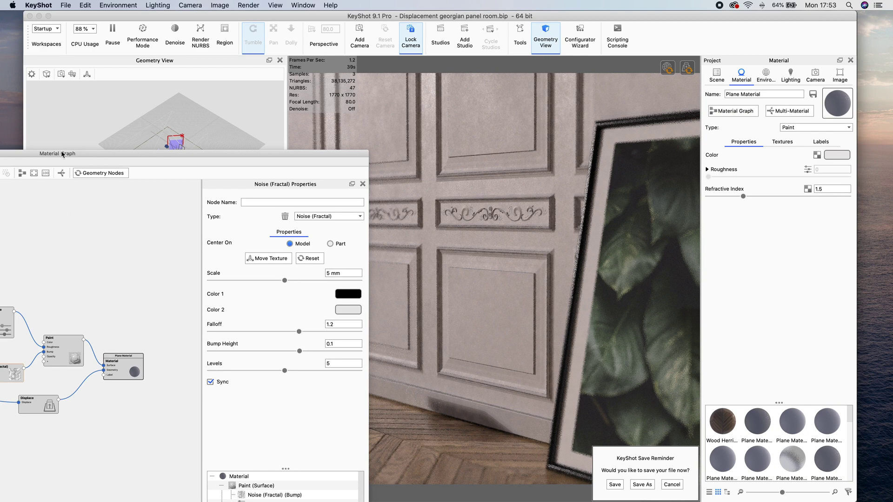
{"action": "left_click_drag", "start_coordinate": [63, 154], "coordinate": [423, 192]}
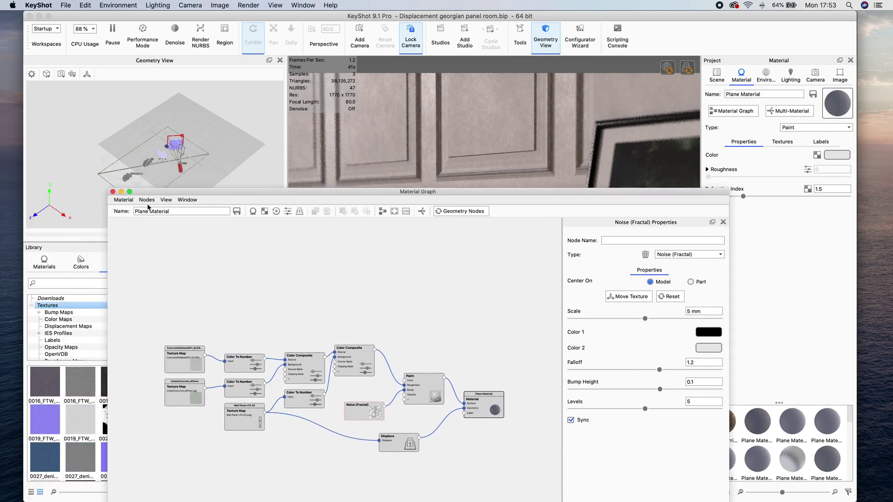
Close the Material Graph window
{"action": "left_click", "coordinate": [113, 192]}
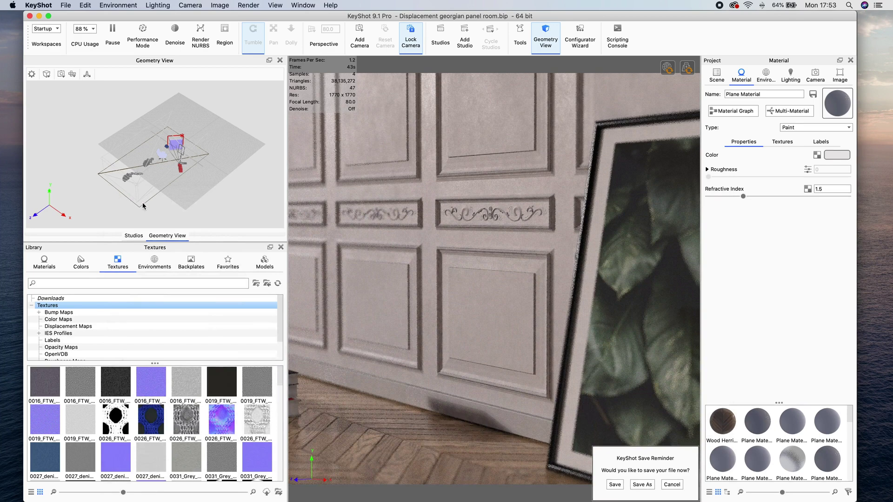